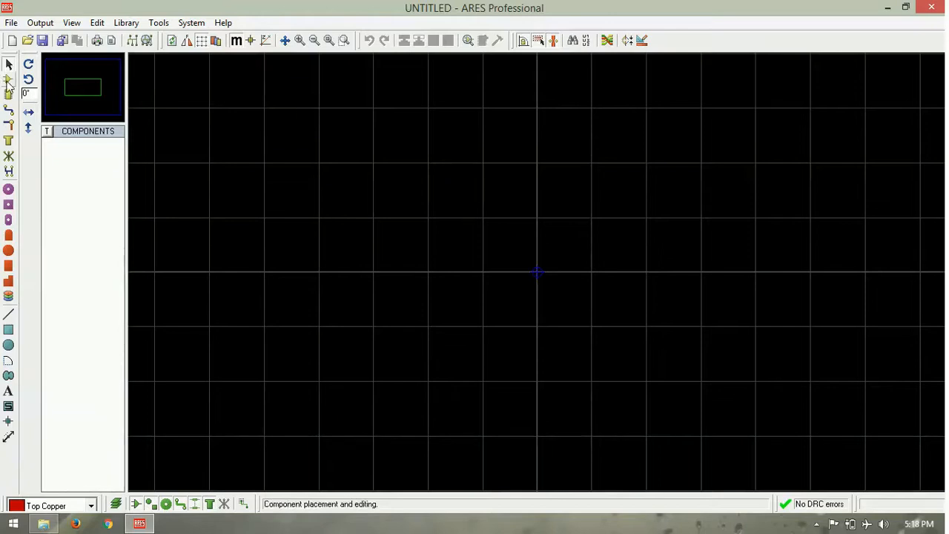
# Choose the S-75-40 square through-hole pad style and set the snap grid to 2.5 mm.
pyautogui.click(8, 205)
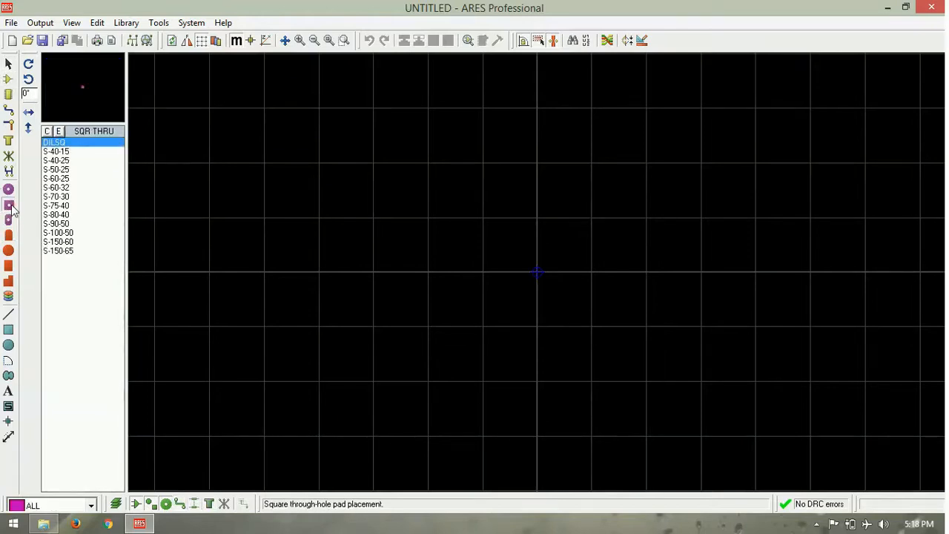
pyautogui.click(67, 206)
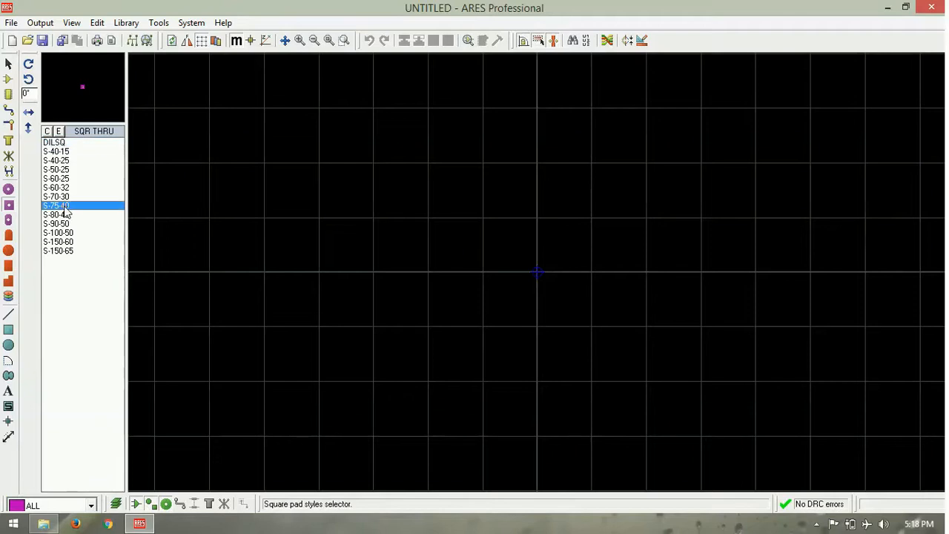
pyautogui.click(344, 208)
pyautogui.scroll(5, 344, 207)
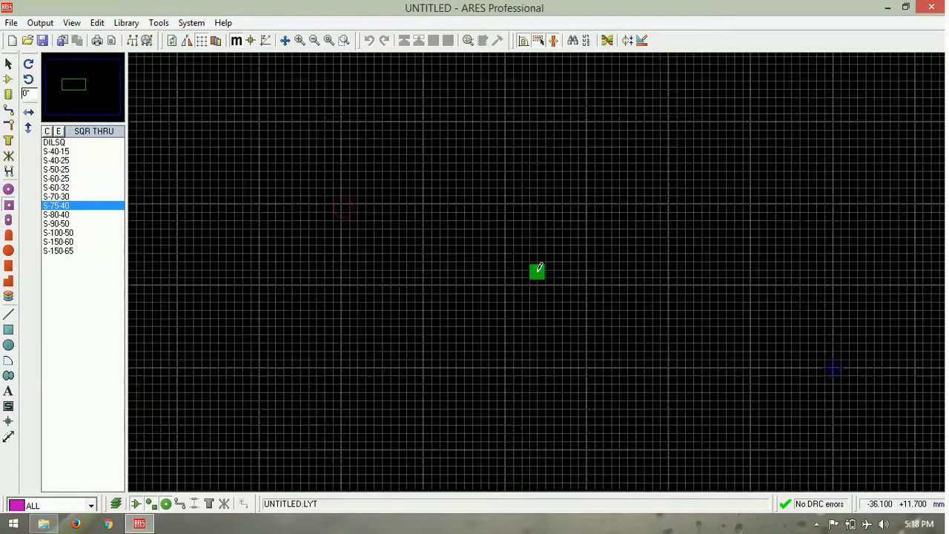
pyautogui.click(77, 24)
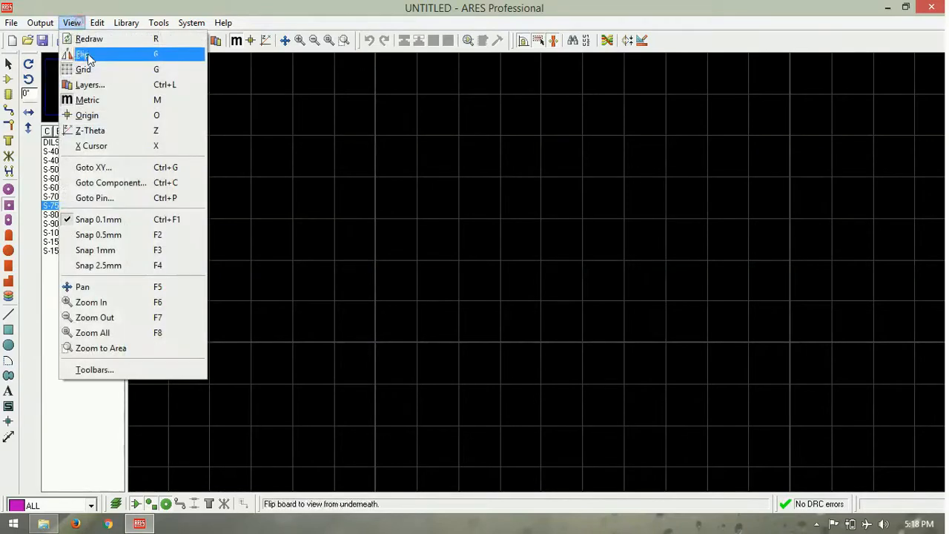
pyautogui.click(138, 266)
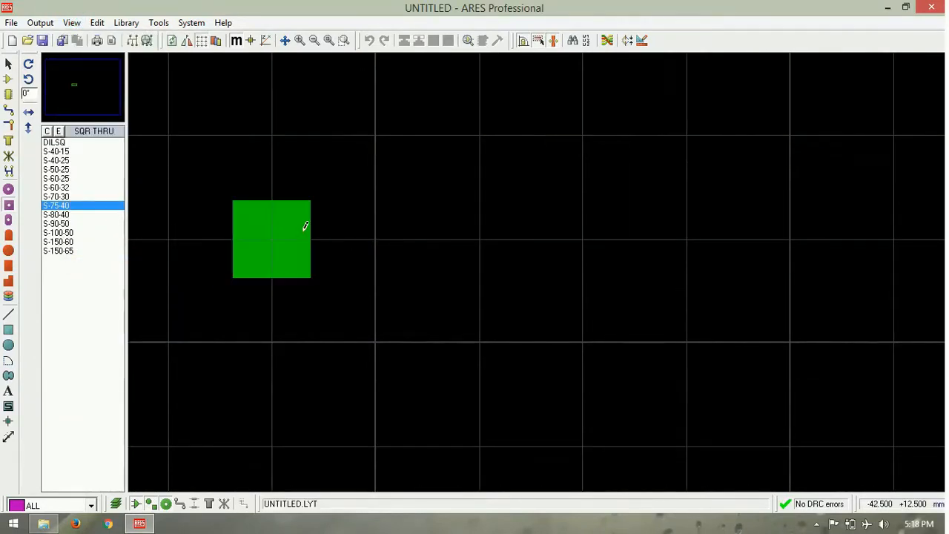
# Place four S-75-40 pads at the corners of a rectangle 7.5 mm wide and 5 mm high.
pyautogui.click(305, 224)
pyautogui.click(549, 239)
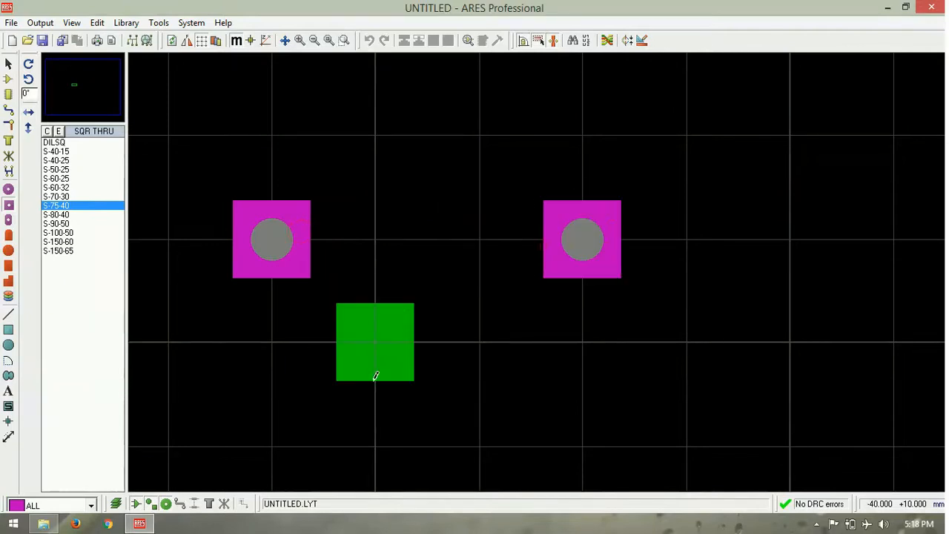
pyautogui.click(314, 424)
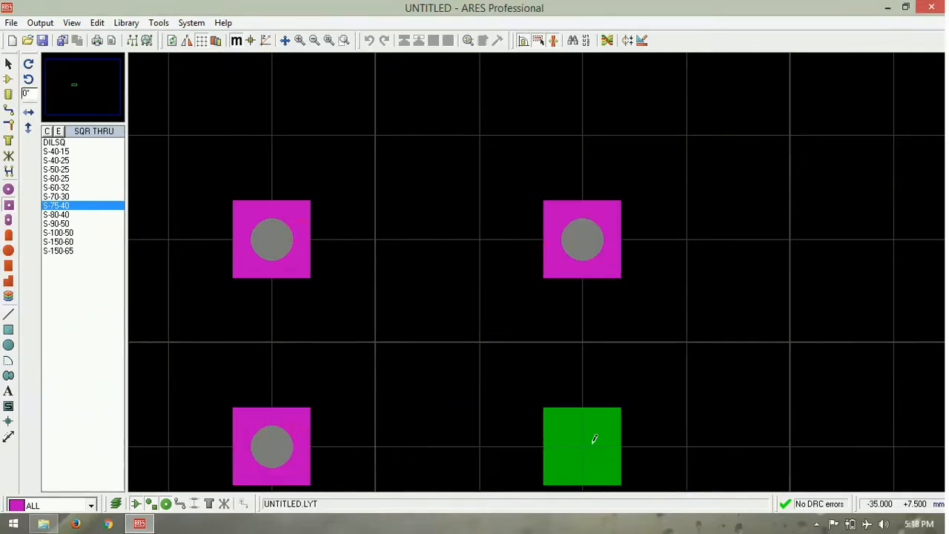
pyautogui.click(591, 439)
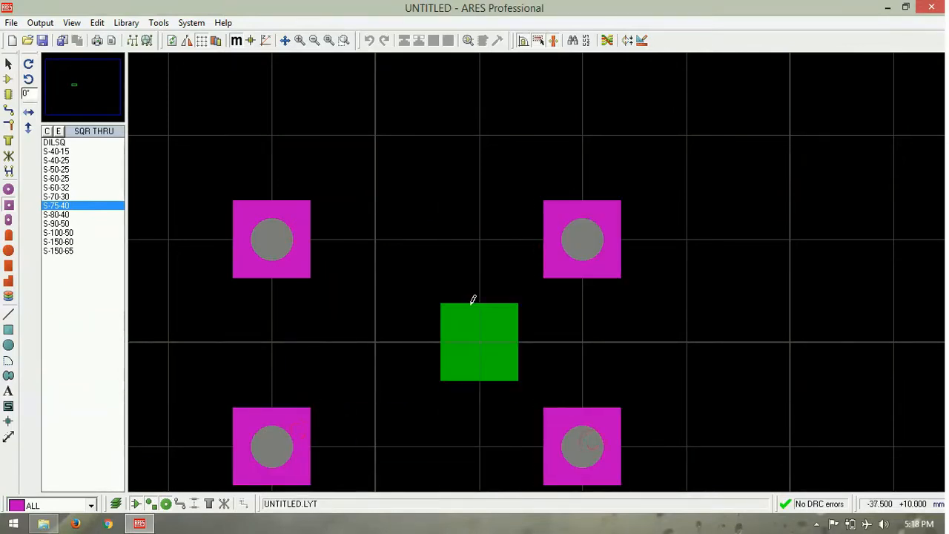
# Assign pin number 1 to the upper-left pad.
pyautogui.press('F7')
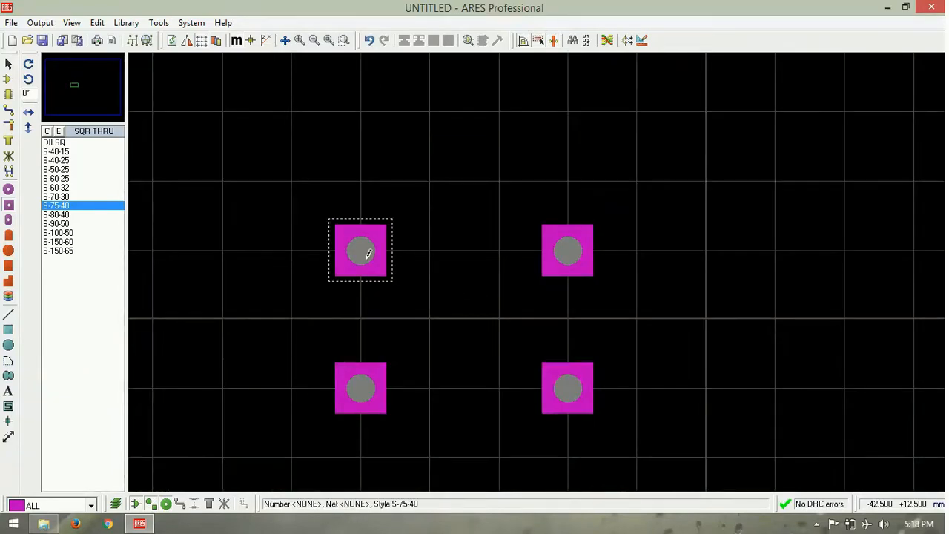
pyautogui.scroll(1, 366, 256)
pyautogui.scroll(-1, 530, 264)
pyautogui.scroll(1, 703, 345)
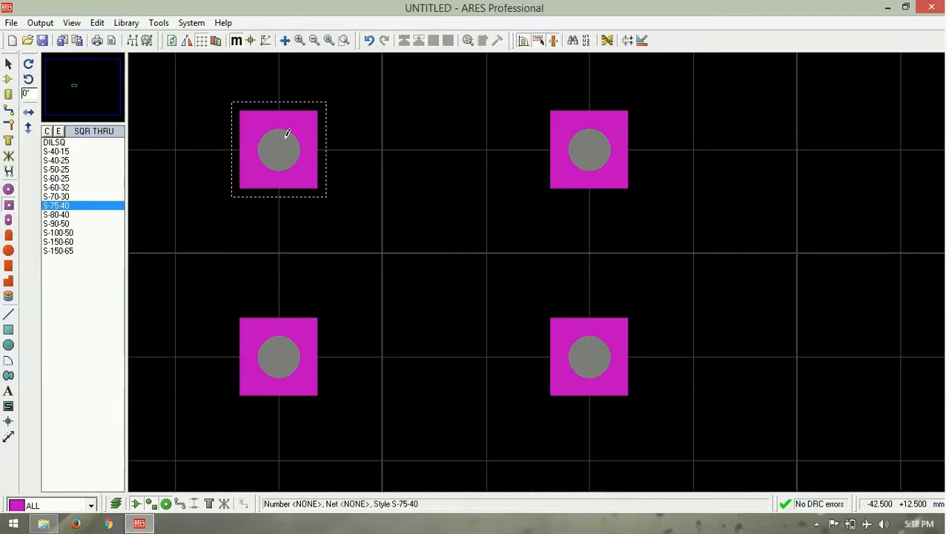
pyautogui.rightClick(287, 134)
pyautogui.click(323, 161)
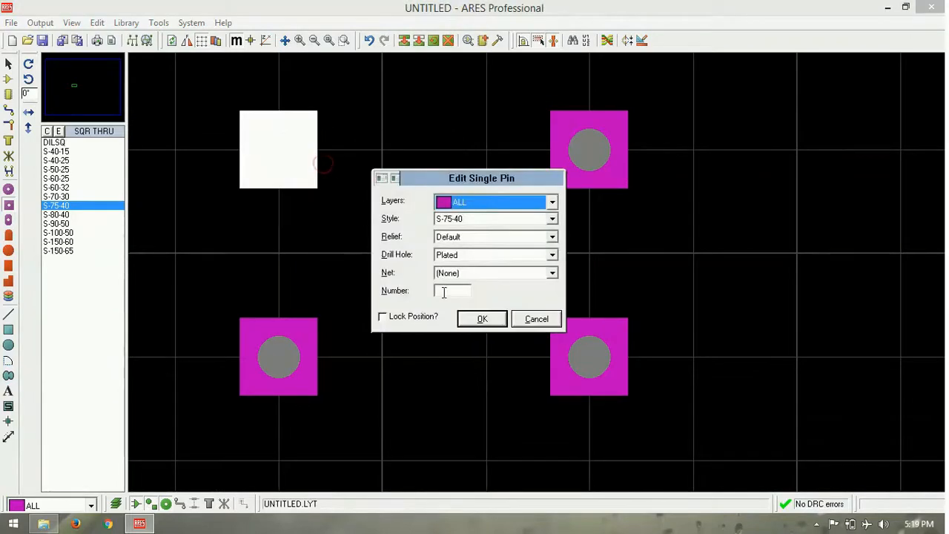
pyautogui.click(443, 292)
pyautogui.write('1')
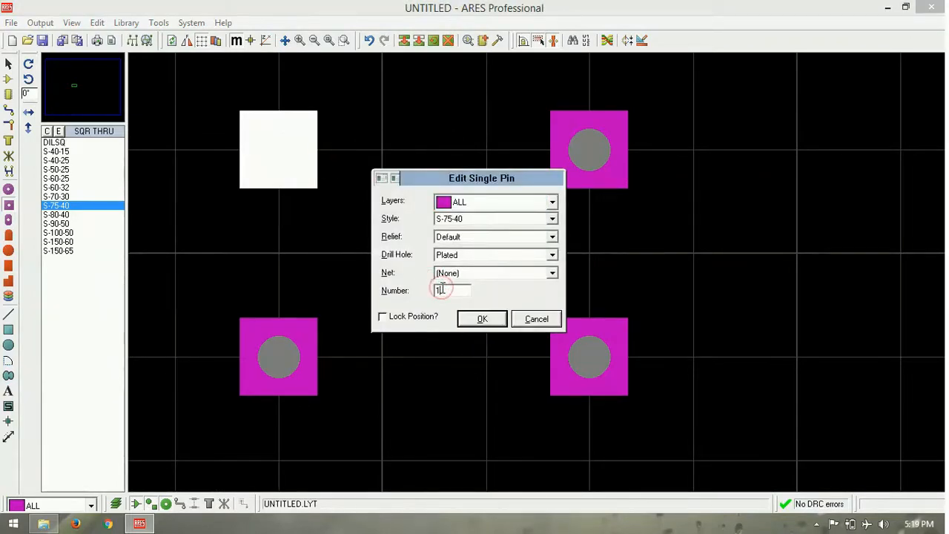
pyautogui.click(474, 320)
# Assign pin number 1 to the upper-right pad as well.
pyautogui.rightClick(605, 153)
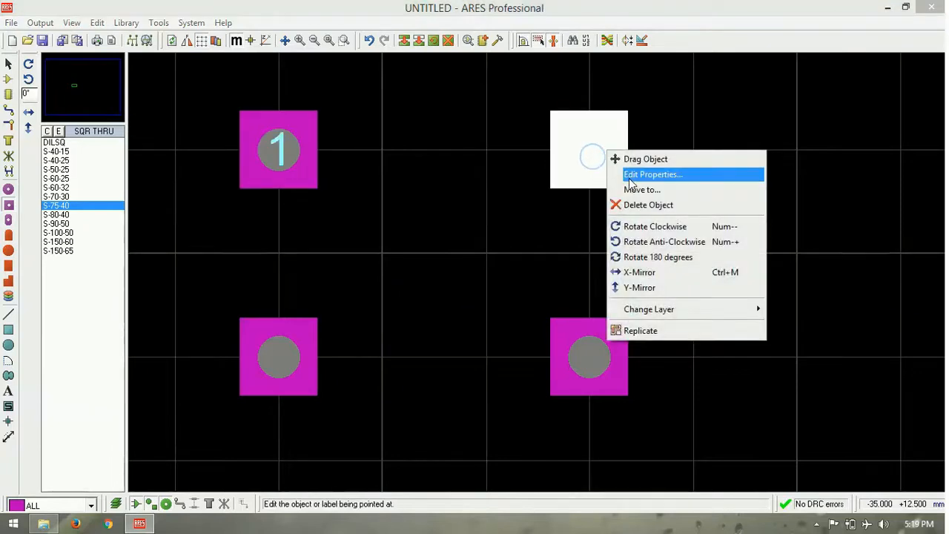
pyautogui.click(630, 179)
pyautogui.click(460, 292)
pyautogui.write('1')
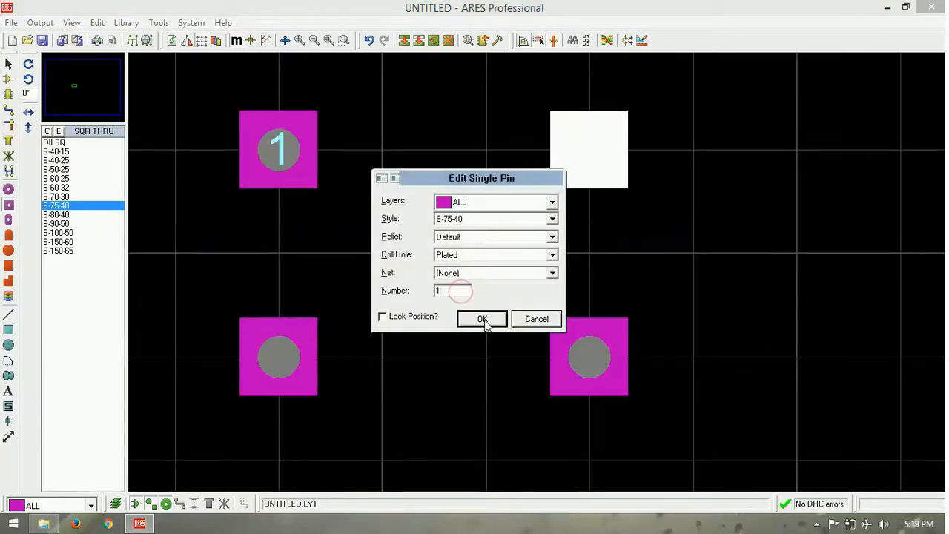
pyautogui.click(484, 320)
# Assign pin number 2 to the lower-left pad.
pyautogui.rightClick(280, 360)
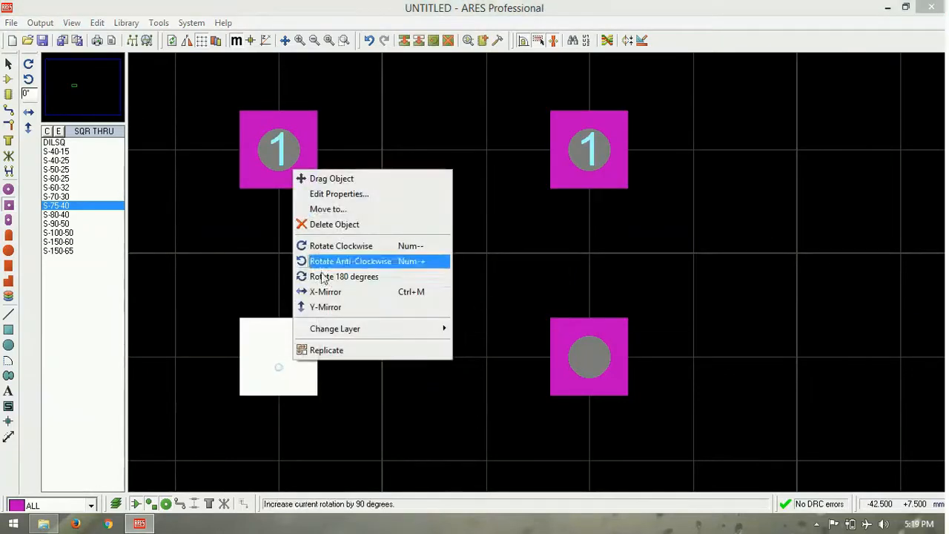
pyautogui.click(342, 194)
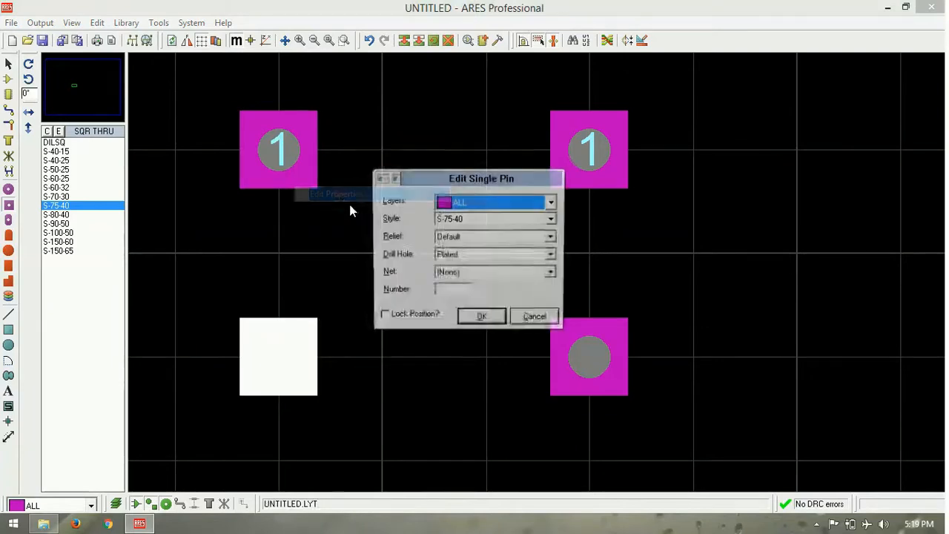
pyautogui.click(456, 291)
pyautogui.write('2')
pyautogui.click(472, 318)
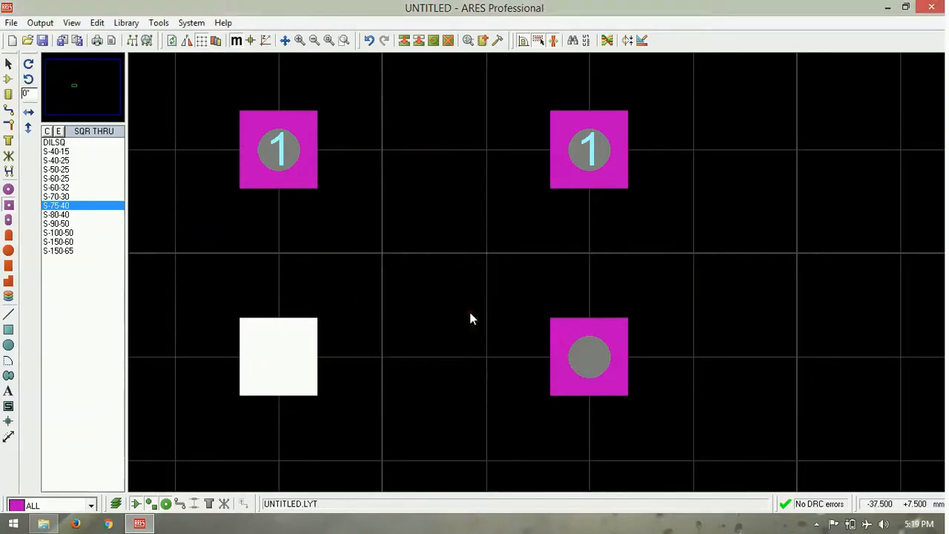
# Assign pin number 2 to the lower-right pad as well.
pyautogui.rightClick(605, 359)
pyautogui.click(622, 191)
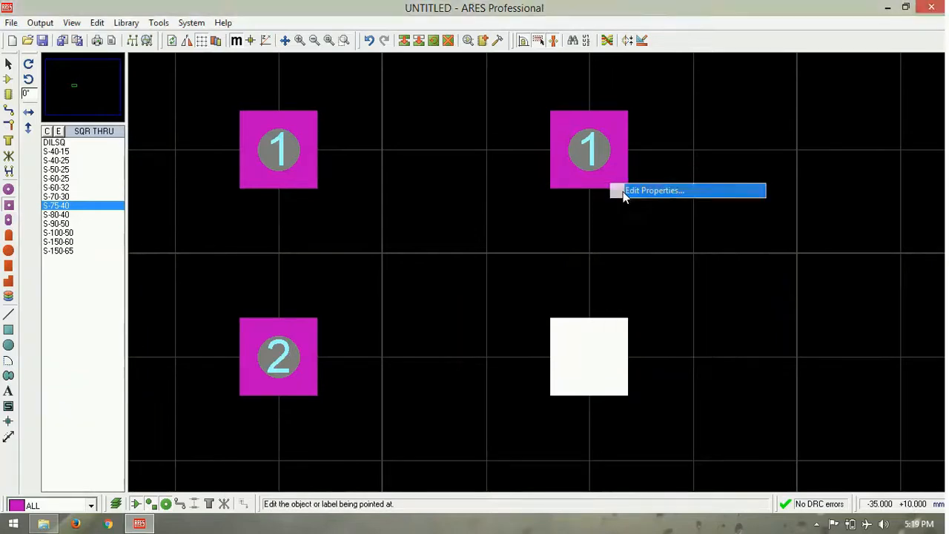
pyautogui.click(456, 291)
pyautogui.write('3')
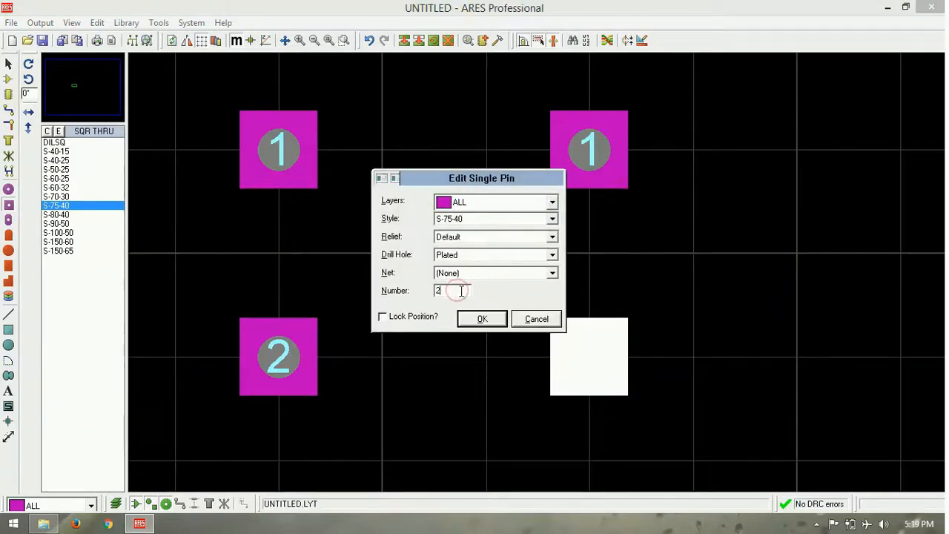
pyautogui.click(482, 319)
# Set the snap grid to 0.1 mm and activate the 2D graphics box tool on the Top Silk layer.
pyautogui.scroll(-1, 488, 326)
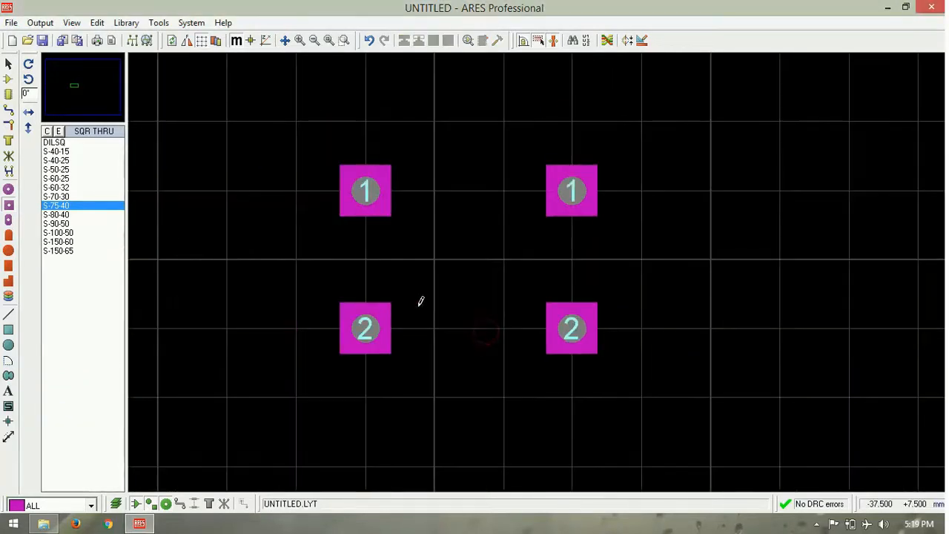
pyautogui.click(70, 23)
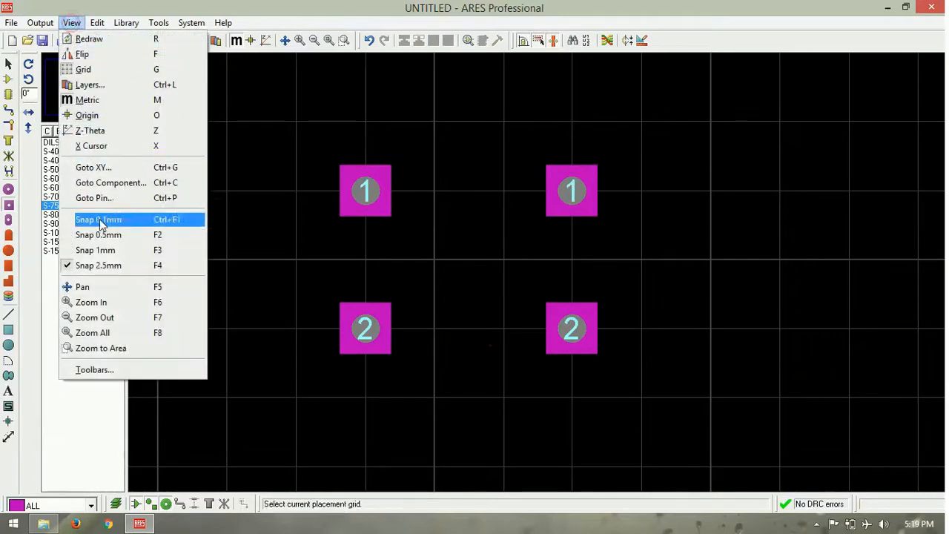
pyautogui.click(107, 219)
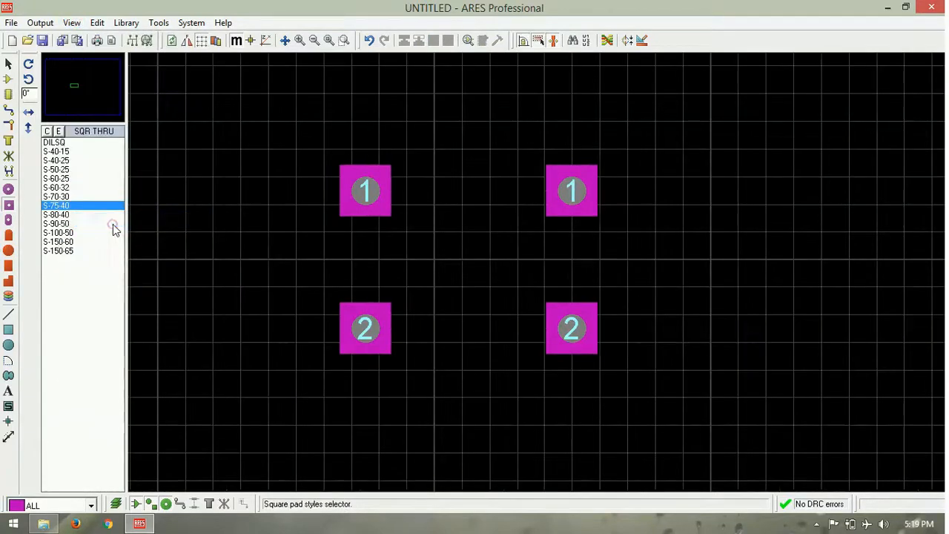
pyautogui.click(9, 330)
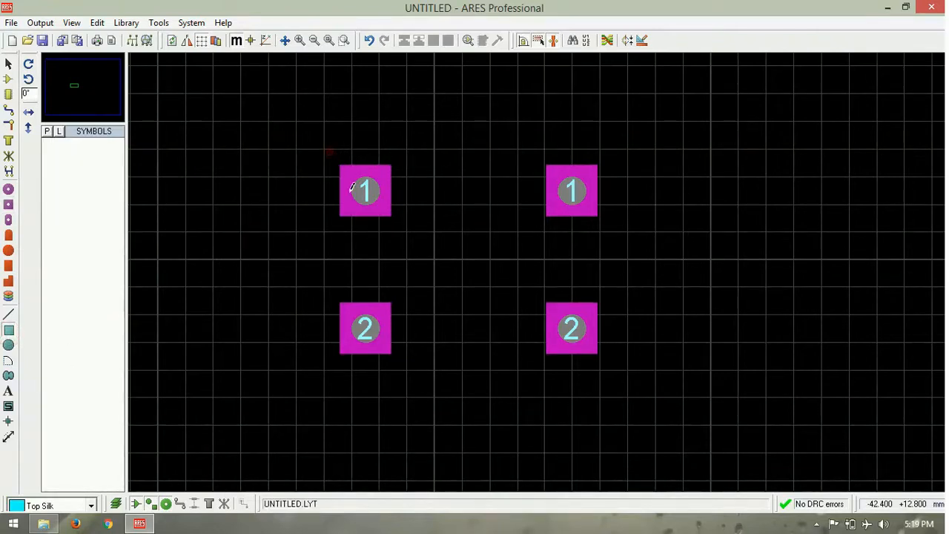
pyautogui.click(130, 327)
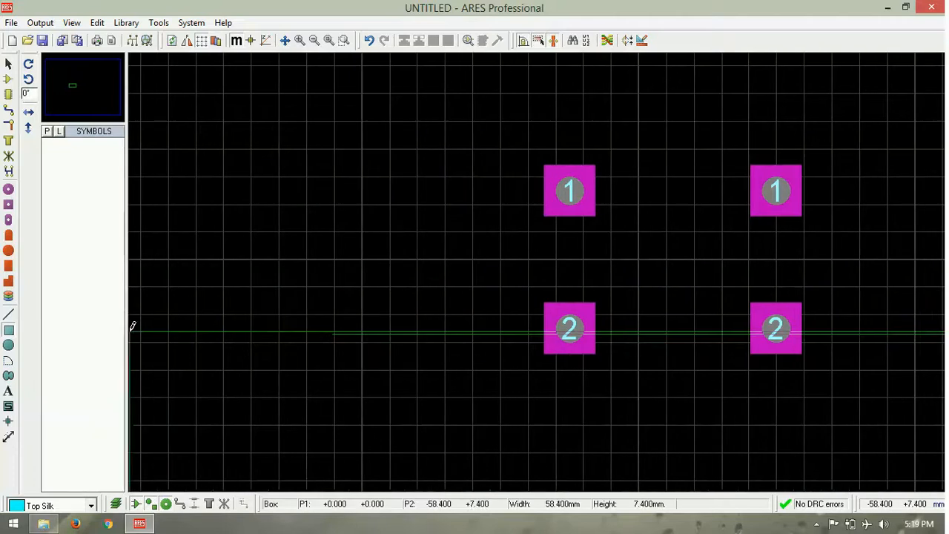
pyautogui.scroll(-1, 675, 259)
pyautogui.press('Escape')
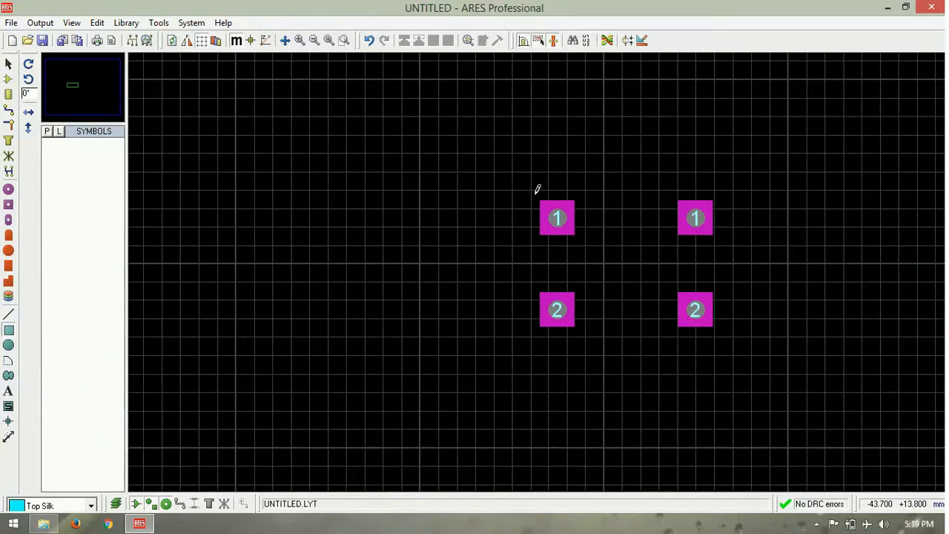
# Draw a Top Silk rectangle that closely encloses all four pads.
pyautogui.moveTo(537, 194)
pyautogui.mouseDown()
pyautogui.moveTo(575, 250)
pyautogui.moveTo(726, 348)
pyautogui.moveTo(532, 267)
pyautogui.moveTo(529, 249)
pyautogui.mouseUp()
pyautogui.scroll(1, 728, 345)
pyautogui.scroll(1, 534, 266)
pyautogui.scroll(-1, 515, 280)
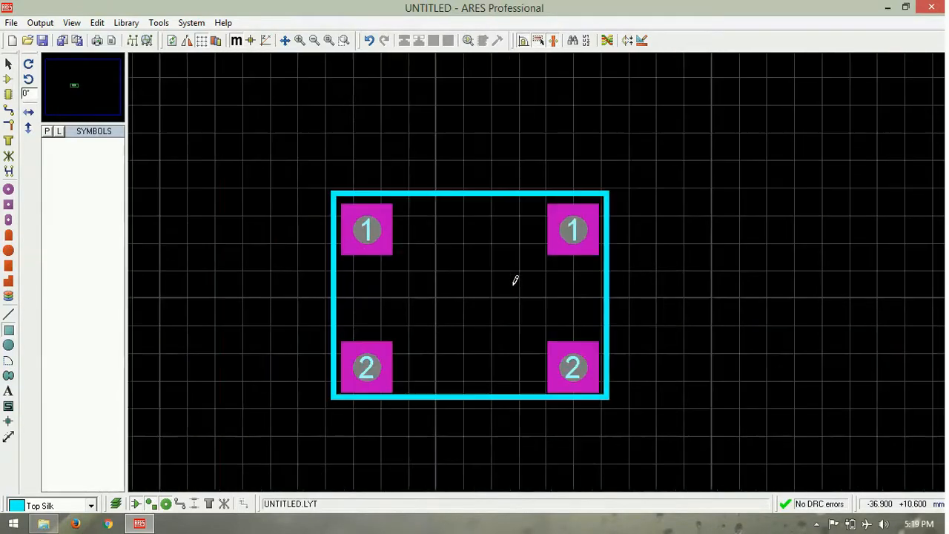
# Draw a Top Silk circle in the middle of the rectangle, between the left and right pads.
pyautogui.scroll(1, 515, 280)
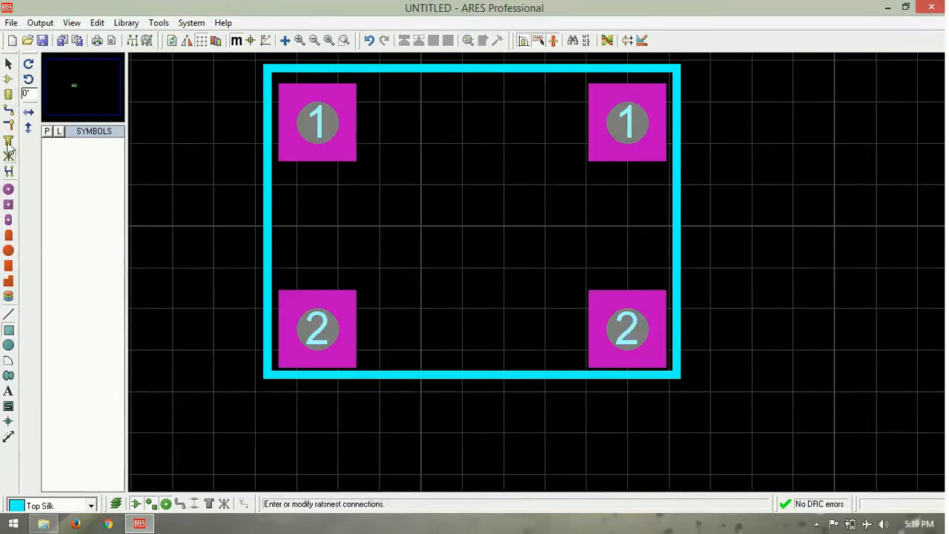
pyautogui.click(10, 343)
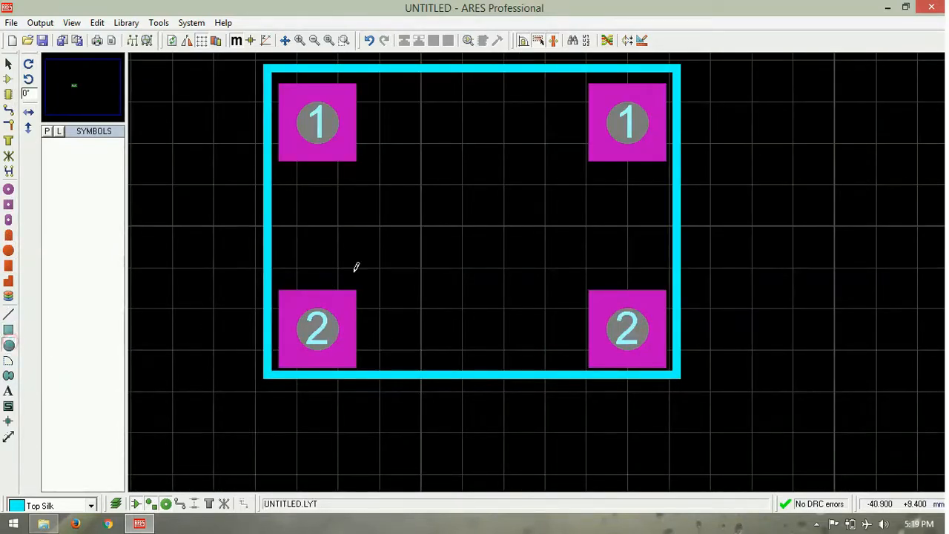
pyautogui.moveTo(469, 217); pyautogui.dragTo(531, 295)
# Move the lower edge of the silkscreen rectangle slightly downward for more clearance below the number 2 pads.
pyautogui.click(8, 64)
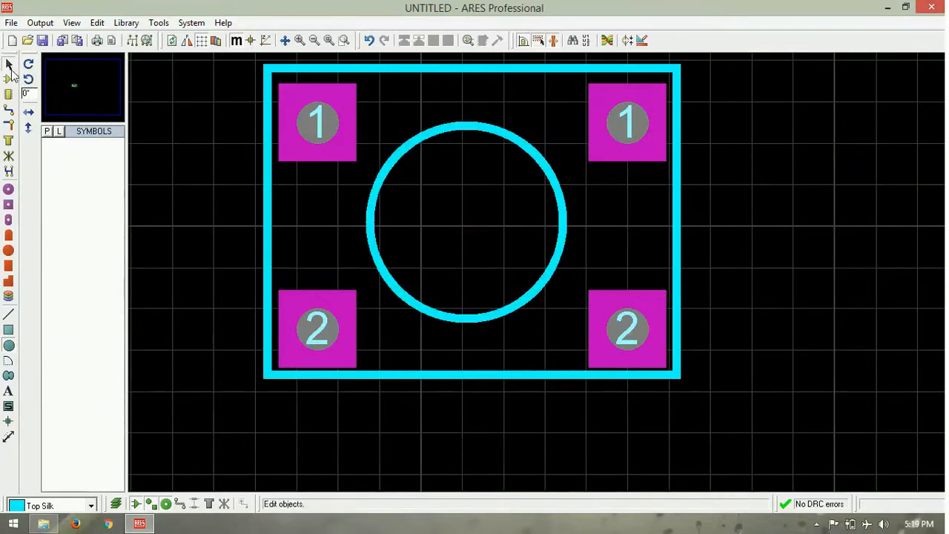
pyautogui.click(458, 379)
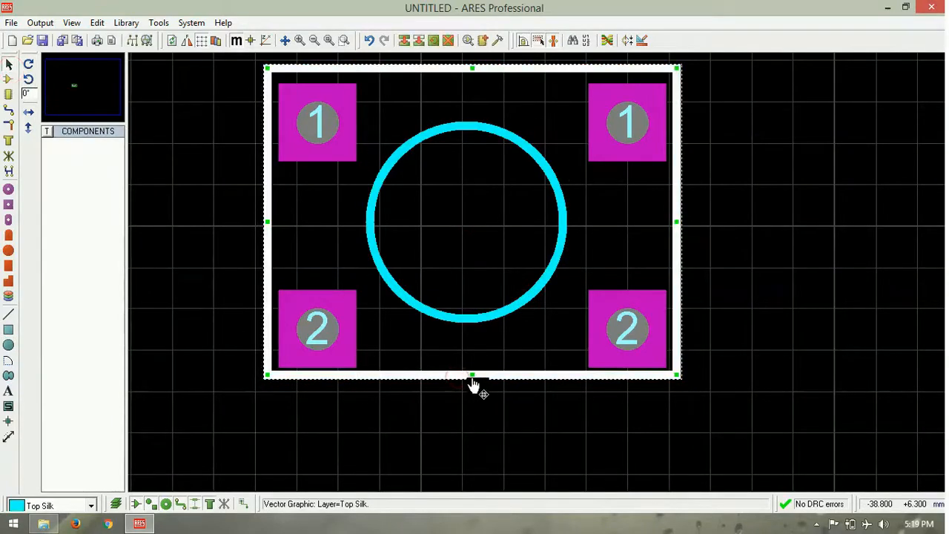
pyautogui.moveTo(472, 379); pyautogui.dragTo(462, 375)
pyautogui.click(455, 355)
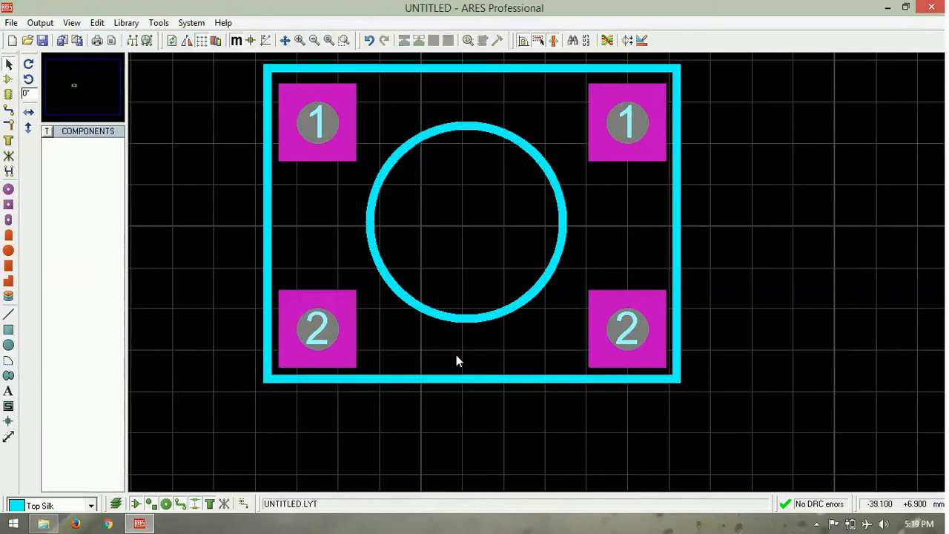
# Make a package from all the pads and silkscreen graphics, named BUTTON, with category Miscellaneous and type Through Hole.
pyautogui.scroll(-1, 457, 353)
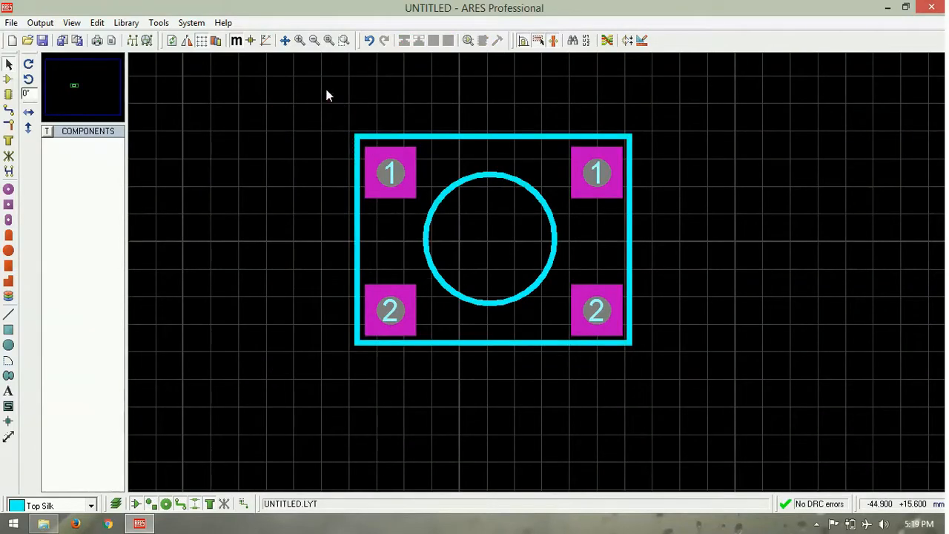
pyautogui.moveTo(316, 84); pyautogui.dragTo(715, 391)
pyautogui.rightClick(567, 271)
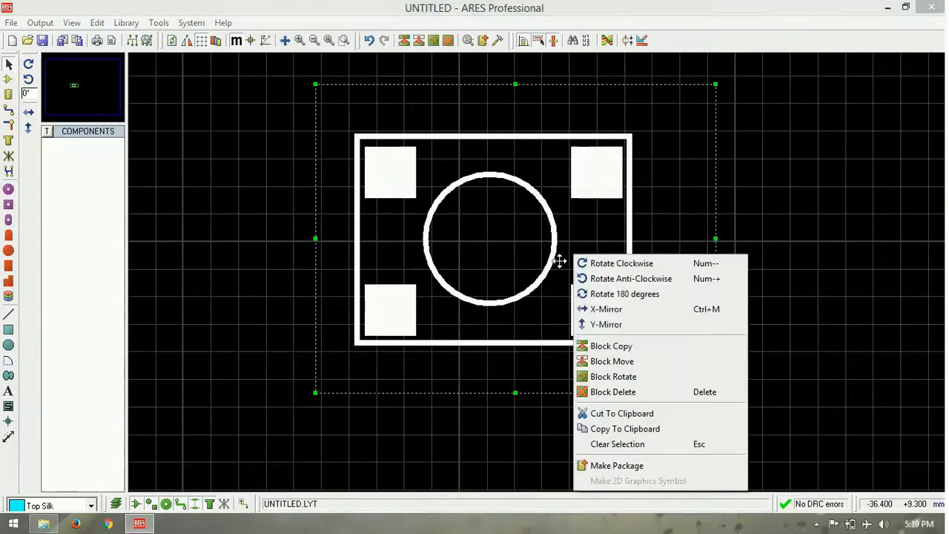
pyautogui.click(623, 468)
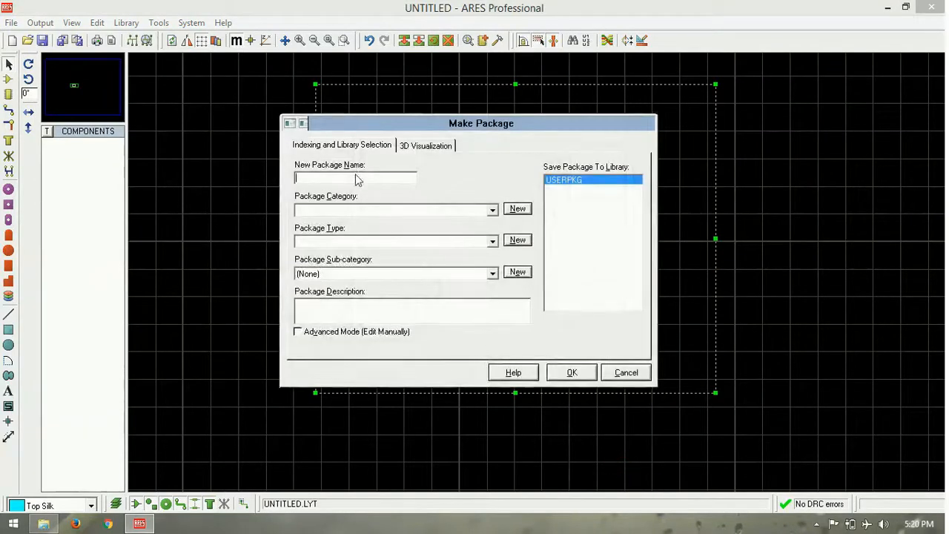
pyautogui.write('BUTTON')
pyautogui.click(492, 209)
pyautogui.click(485, 250)
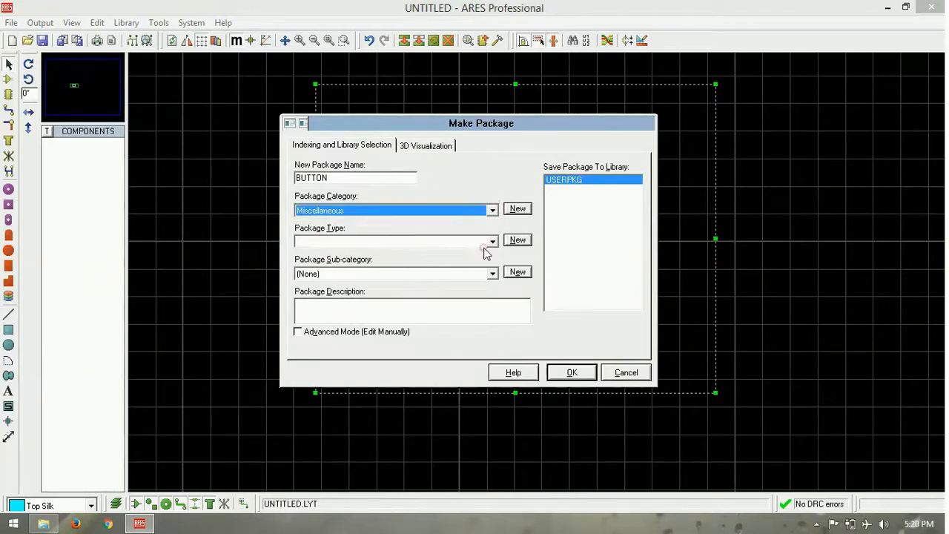
pyautogui.click(492, 241)
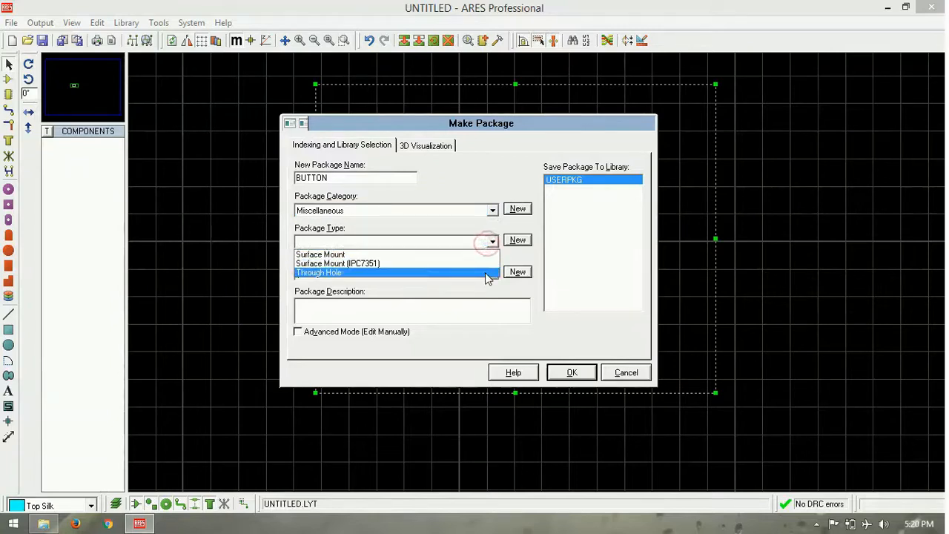
pyautogui.click(483, 272)
# Enter the package description "TACTILE SWITCH FOOTPRINT BY USER" and save the package to the USERPKG library.
pyautogui.click(475, 310)
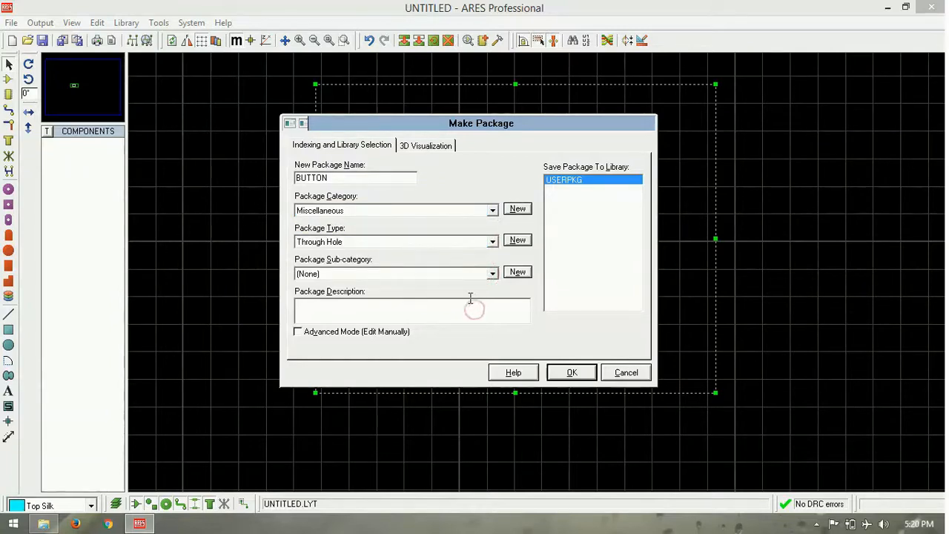
pyautogui.write('B')
pyautogui.write('ACTILE')
pyautogui.write(' SWIT')
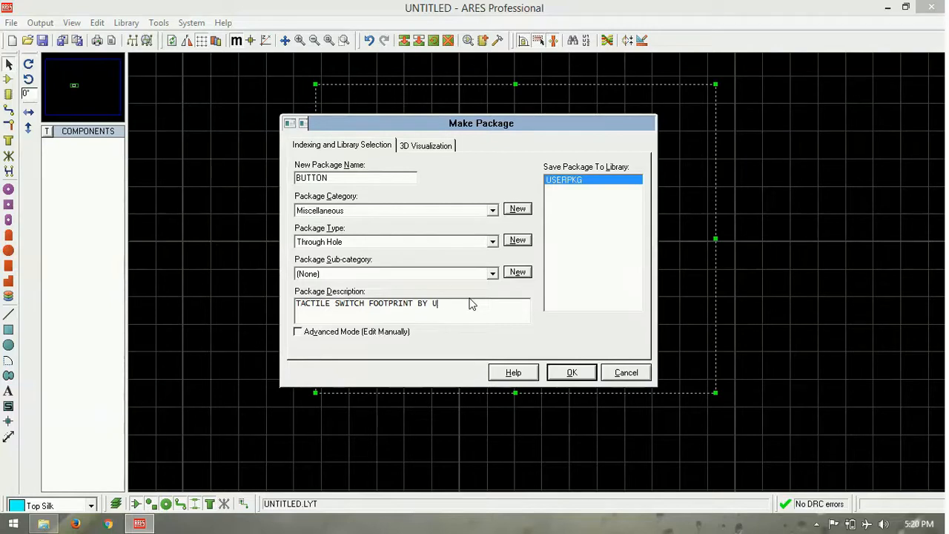
pyautogui.write('SER')
pyautogui.click(572, 373)
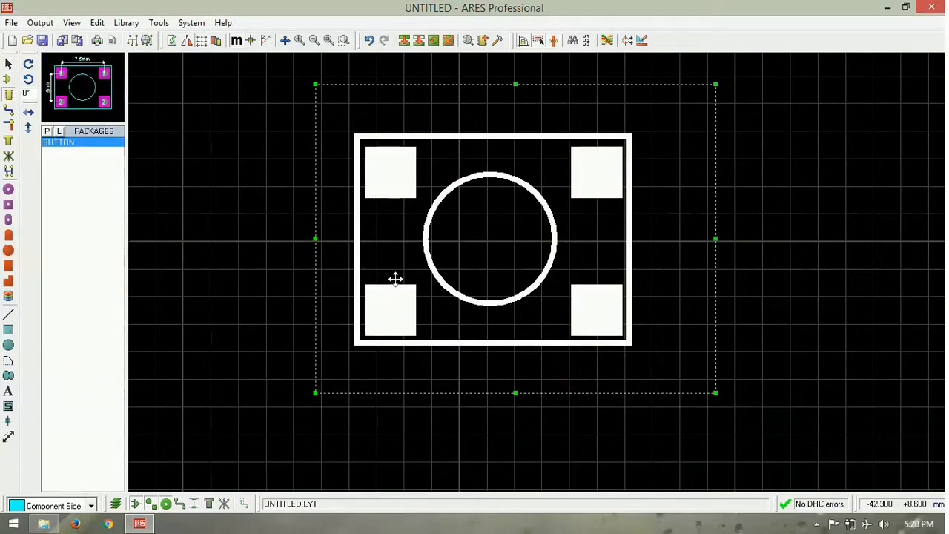
# Place the BUTTON package to the left of the original drawing and delete the original loose pads and silkscreen graphics.
pyautogui.scroll(-1, 371, 263)
pyautogui.click(334, 258)
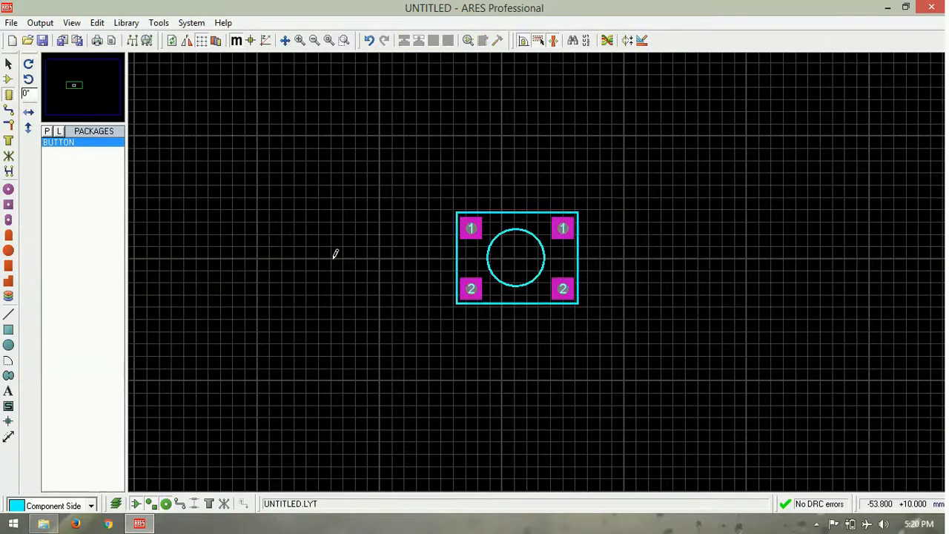
pyautogui.click(276, 245)
pyautogui.moveTo(439, 176); pyautogui.dragTo(677, 377)
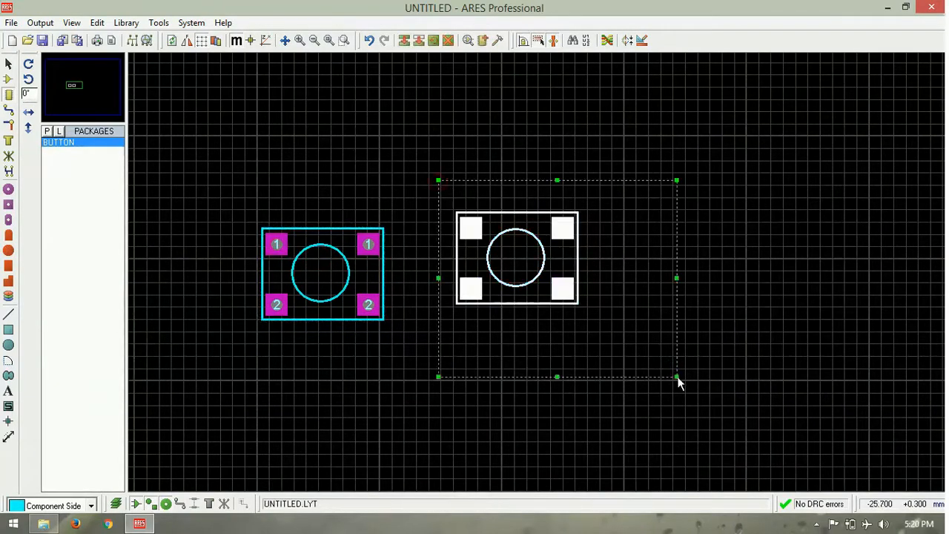
pyautogui.rightClick(601, 296)
pyautogui.click(651, 194)
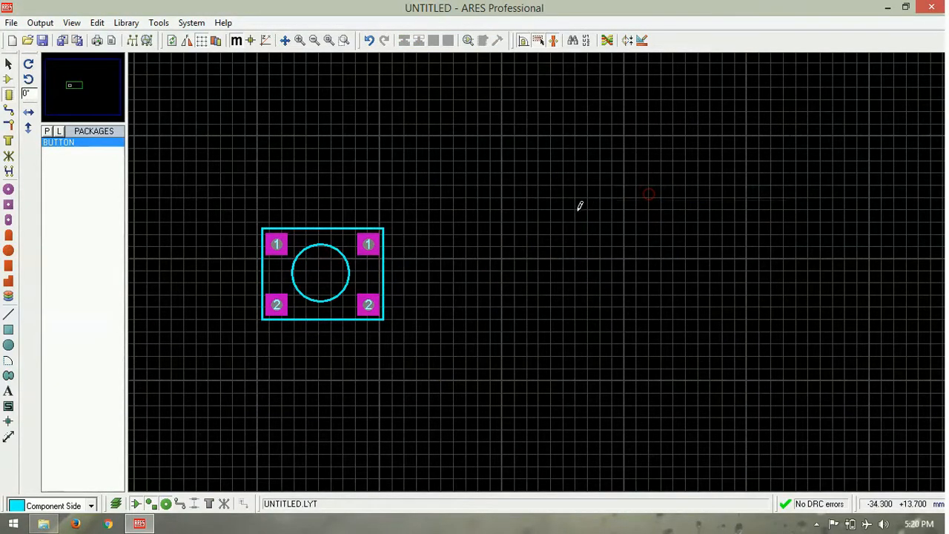
# Minimize the layout window, refresh the desktop and launch ISIS 7 Professional.
pyautogui.click(884, 8)
pyautogui.rightClick(365, 264)
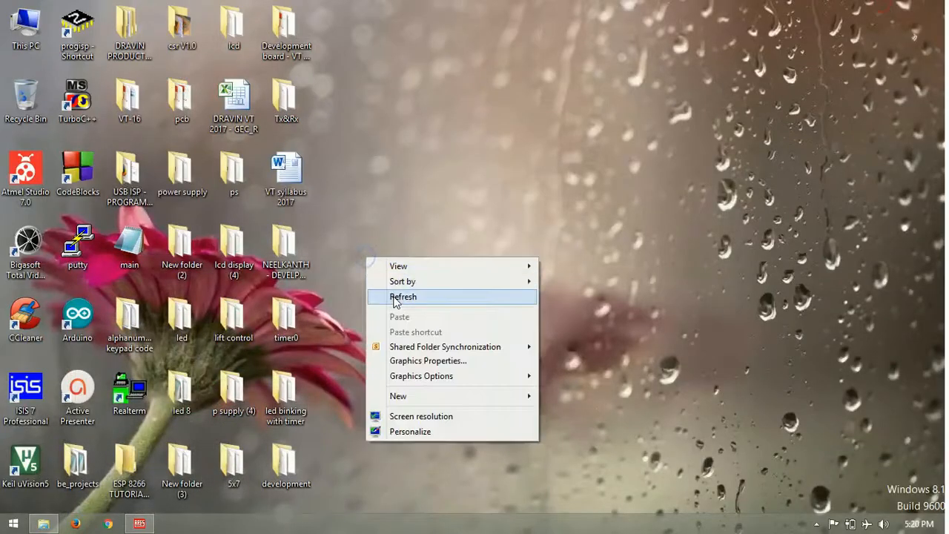
pyautogui.click(393, 298)
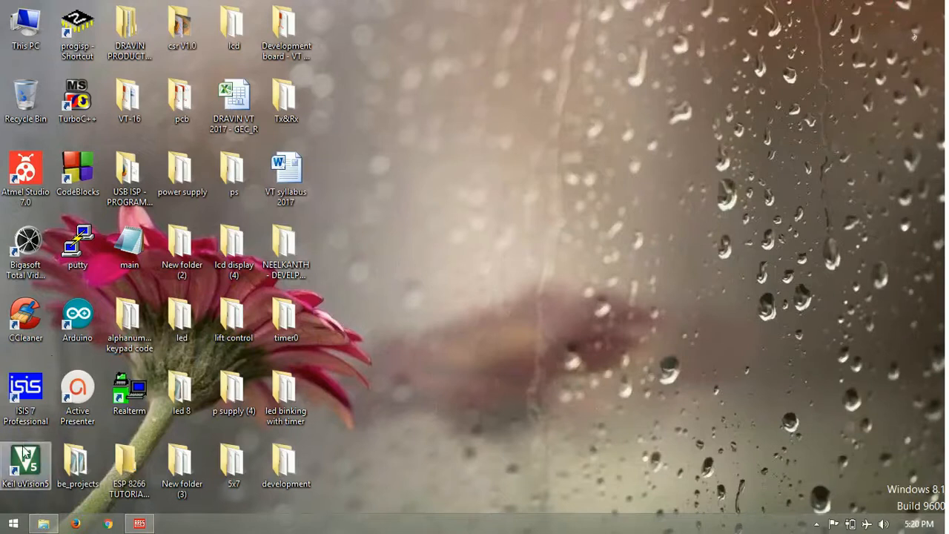
pyautogui.rightClick(28, 402)
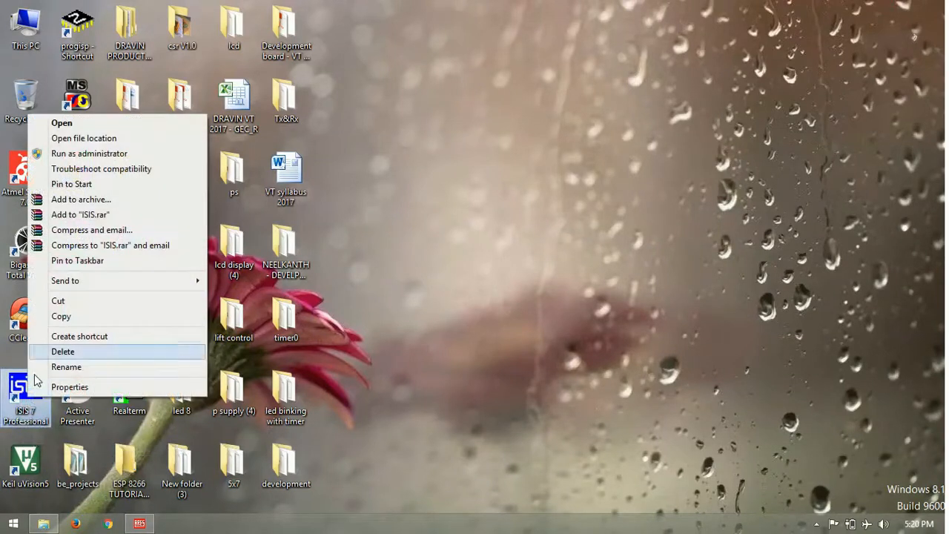
pyautogui.click(114, 124)
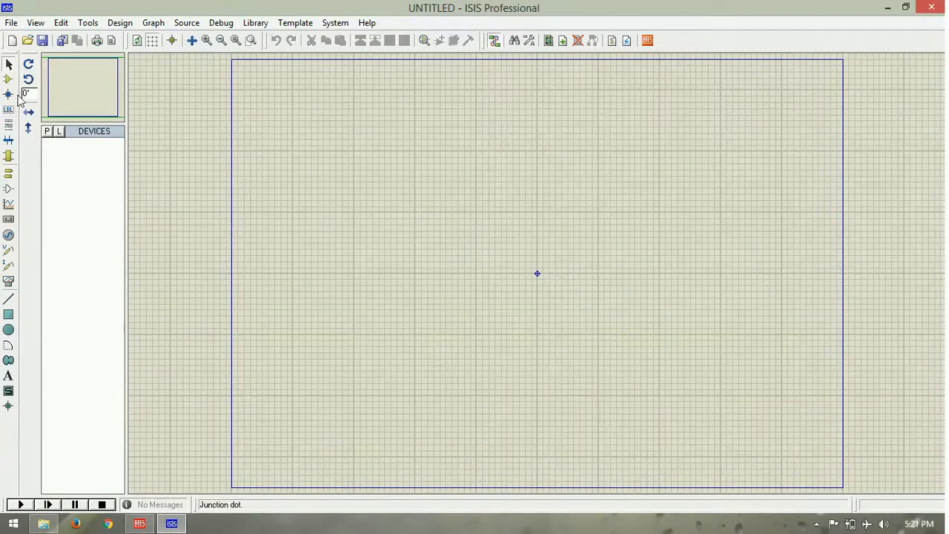
# Pick the BUTTON device (SPST Push Button) from the ACTIVE library and place it above and left of the sheet's centre.
pyautogui.click(47, 130)
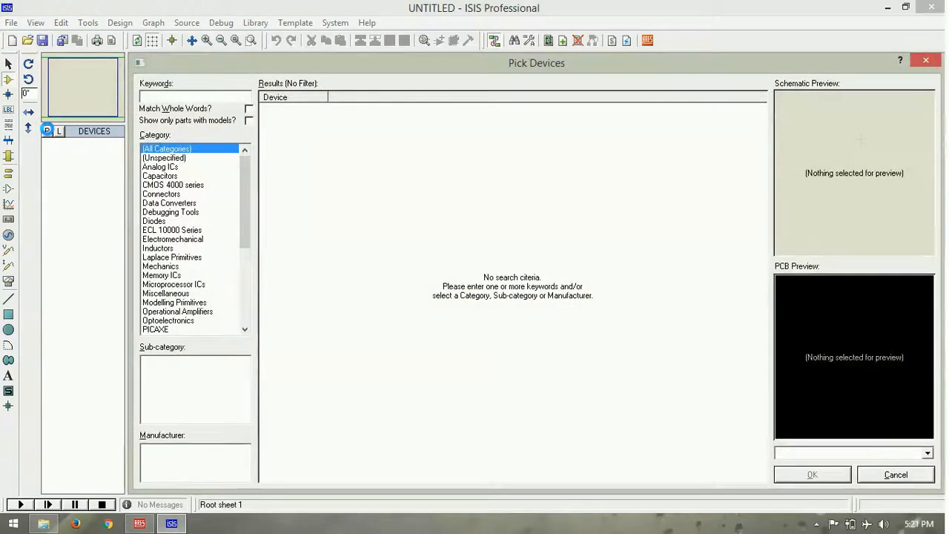
pyautogui.write('BUTTON')
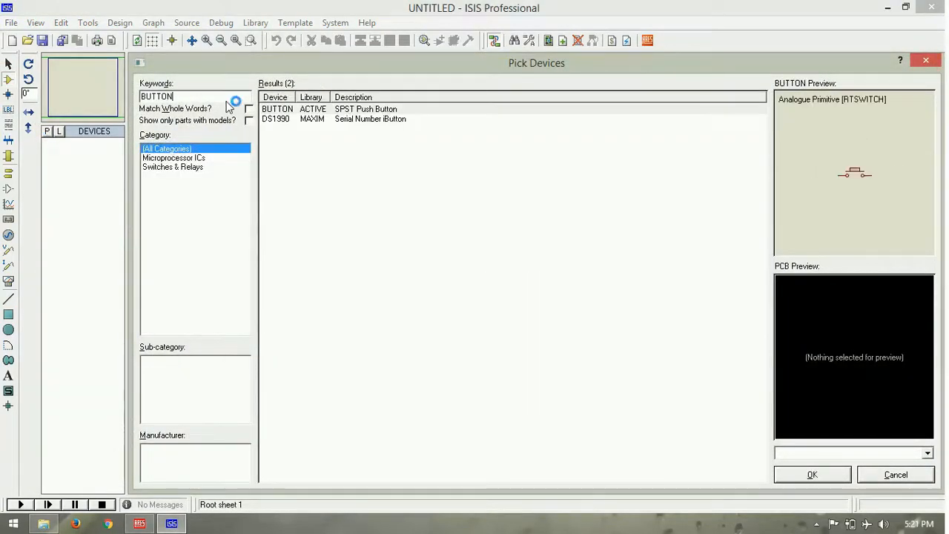
pyautogui.click(326, 111)
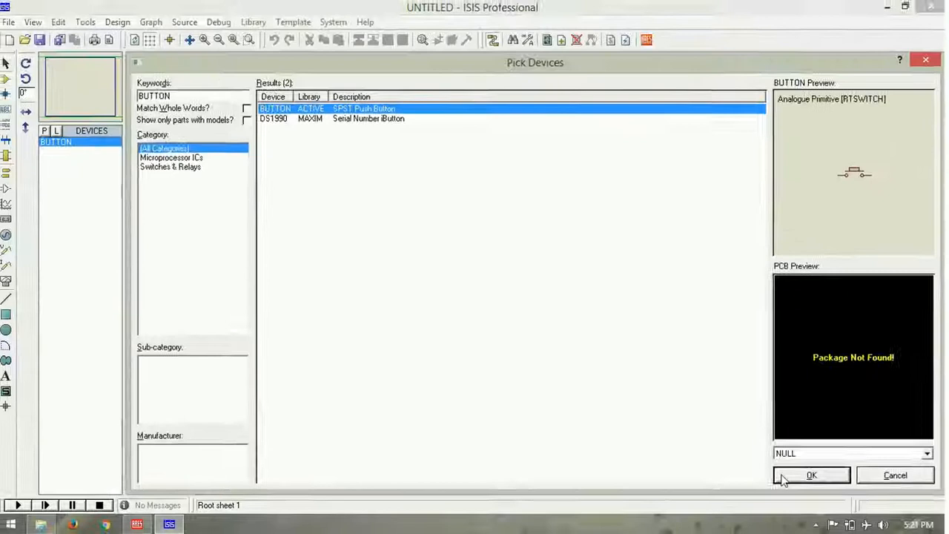
pyautogui.click(778, 494)
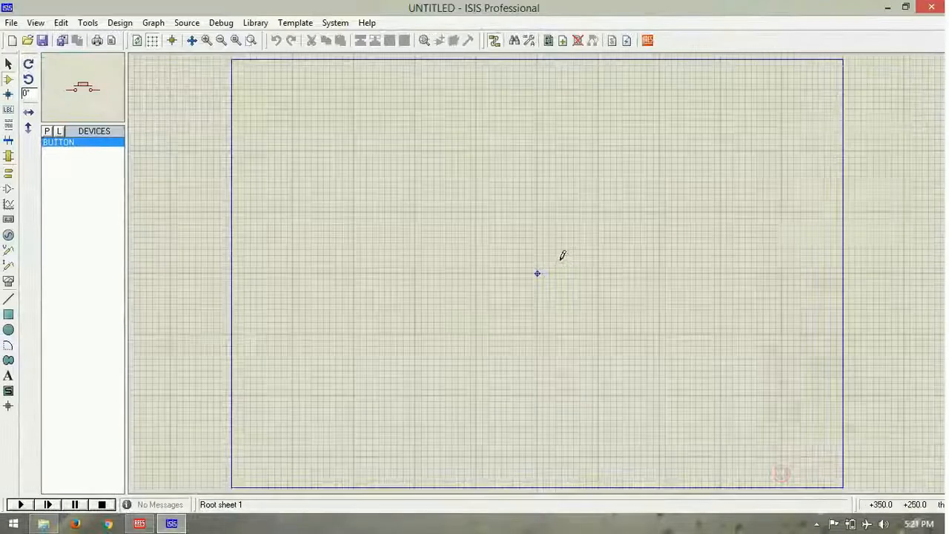
pyautogui.click(558, 258)
# Open the Packaging Tool for the placed button and permanently dismiss its window-resizing reminder.
pyautogui.scroll(3, 536, 282)
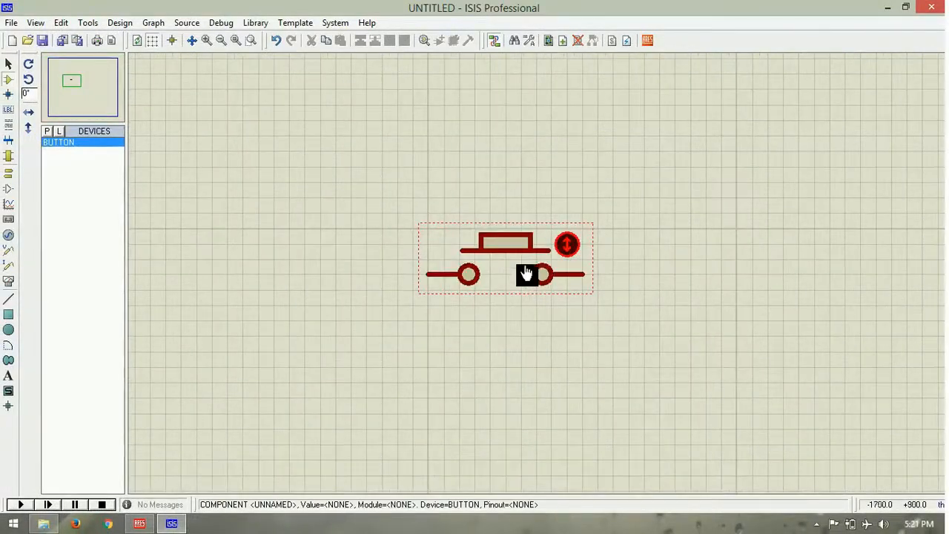
pyautogui.click(526, 273)
pyautogui.rightClick(509, 252)
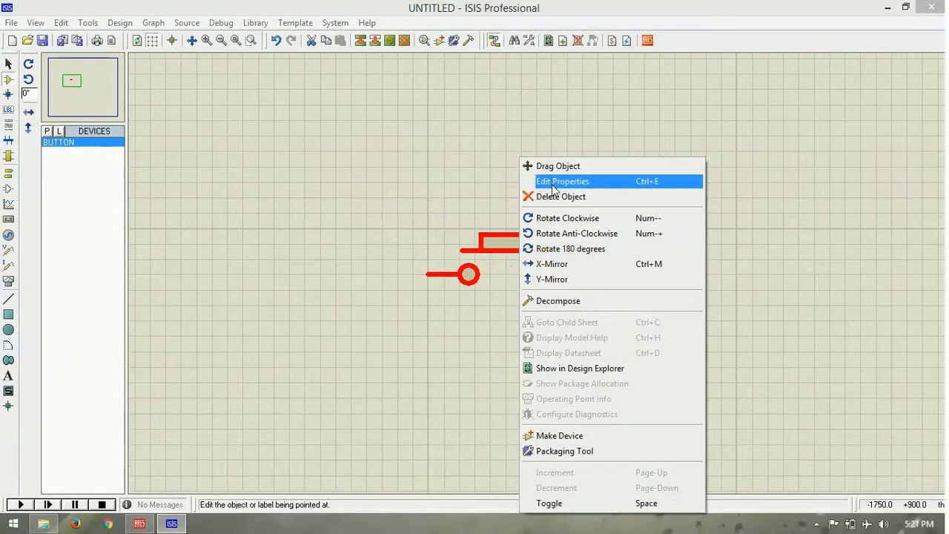
pyautogui.click(604, 451)
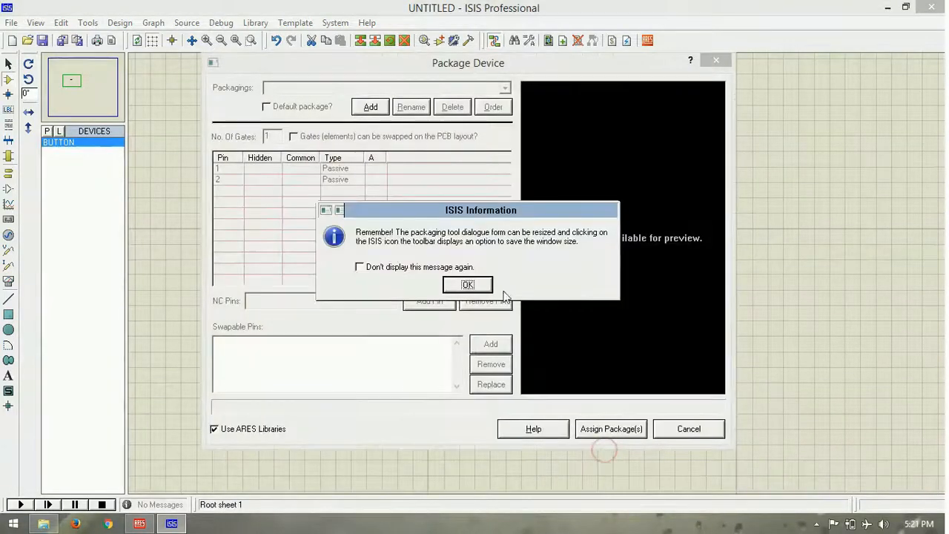
pyautogui.click(453, 268)
pyautogui.click(473, 289)
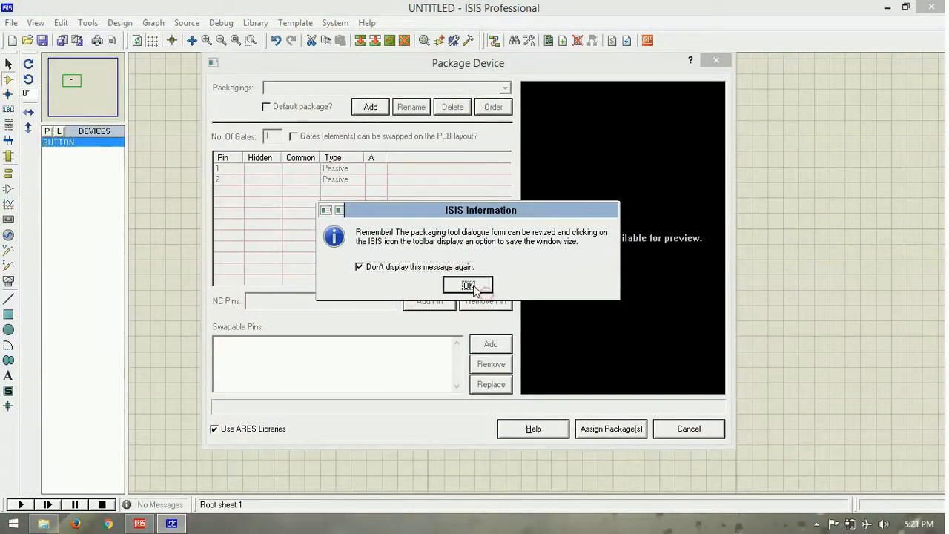
# Add the BUTTON package from the USERPKG library to the device's packagings.
pyautogui.click(371, 106)
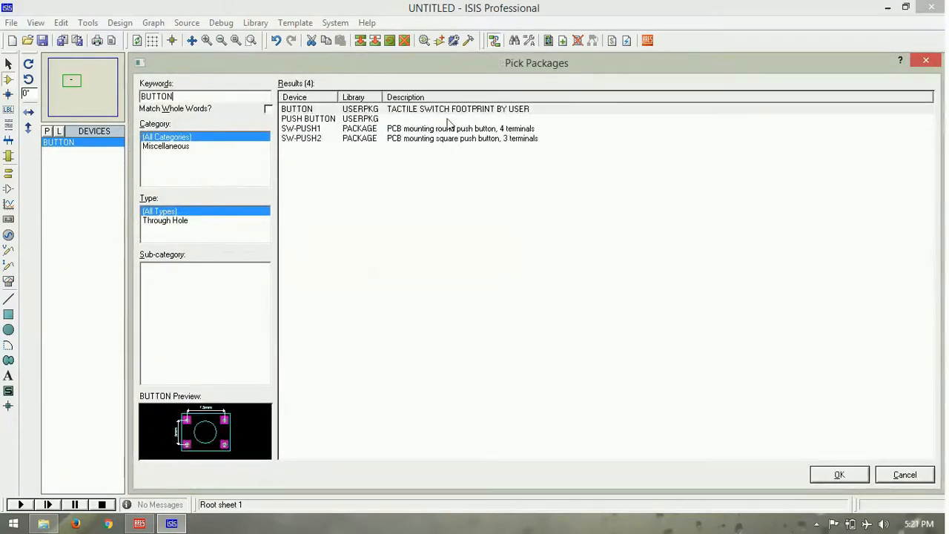
pyautogui.click(434, 110)
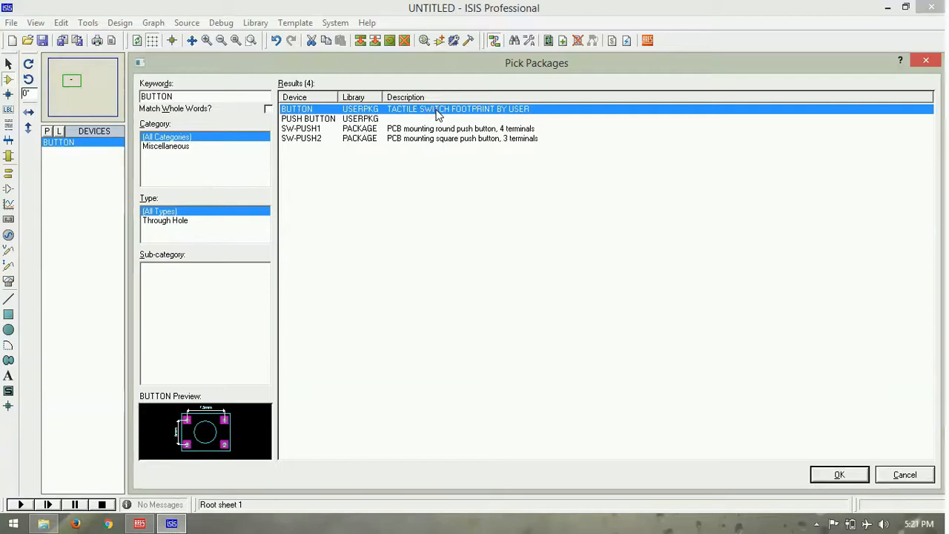
pyautogui.doubleClick(433, 110)
# Map device pin 1 to pad 1 and pin 2 to pad 2, and assign the package to the device.
pyautogui.click(376, 170)
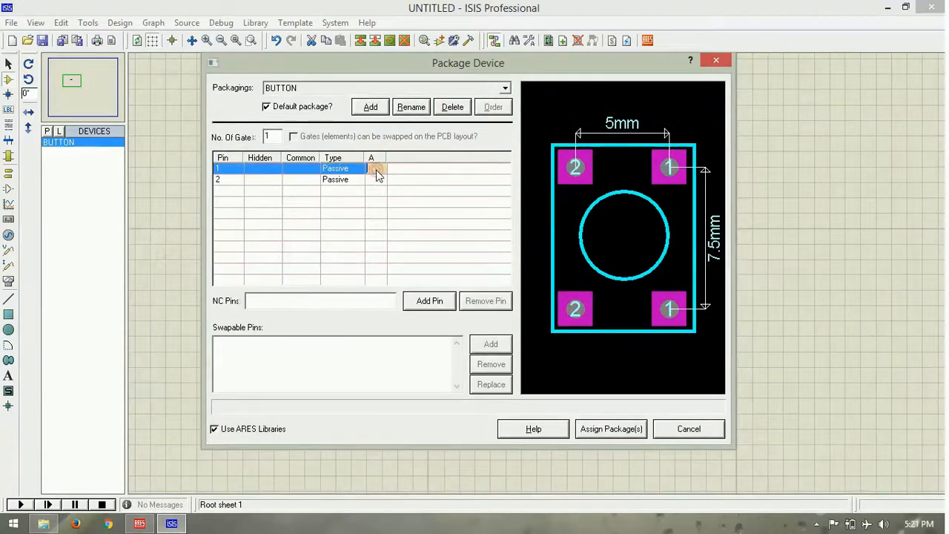
pyautogui.write('1')
pyautogui.press('Return')
pyautogui.click(380, 180)
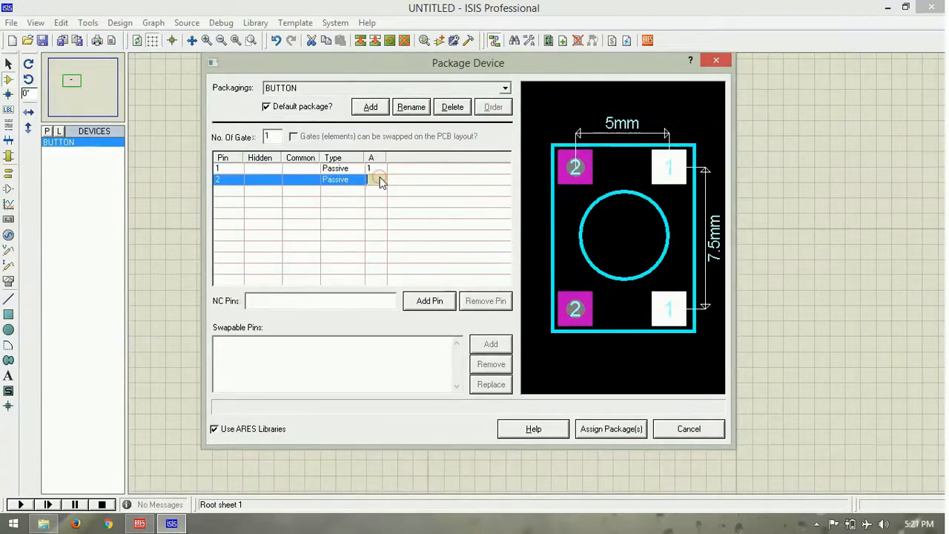
pyautogui.write('2')
pyautogui.press('Return')
pyautogui.click(429, 195)
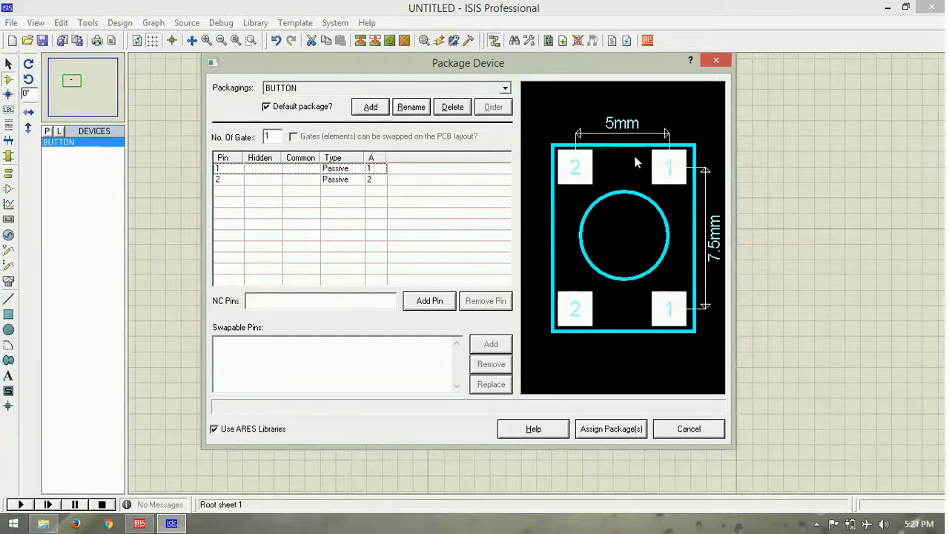
pyautogui.click(610, 428)
# Set the placed button's component reference to B1 and clear its Exclude from PCB Layout option.
pyautogui.scroll(-2, 544, 342)
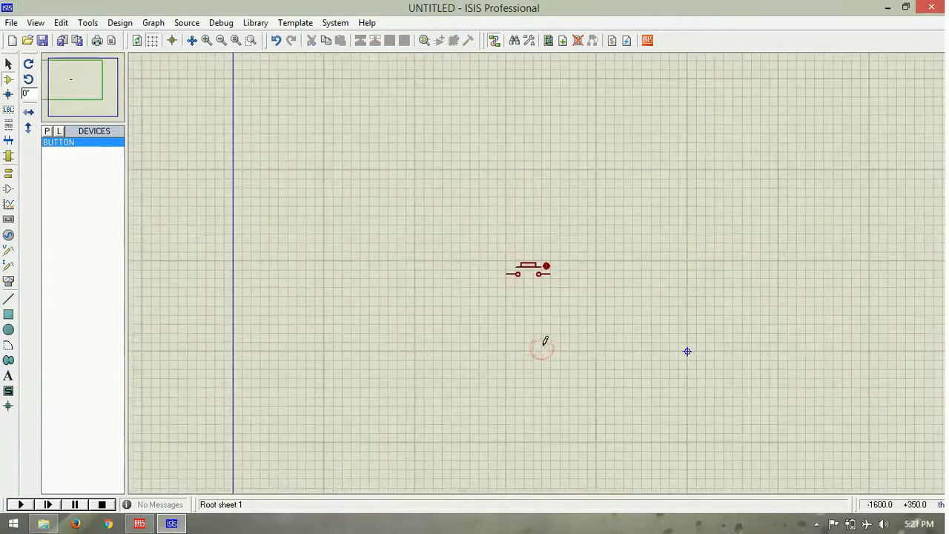
pyautogui.scroll(2, 539, 282)
pyautogui.rightClick(541, 278)
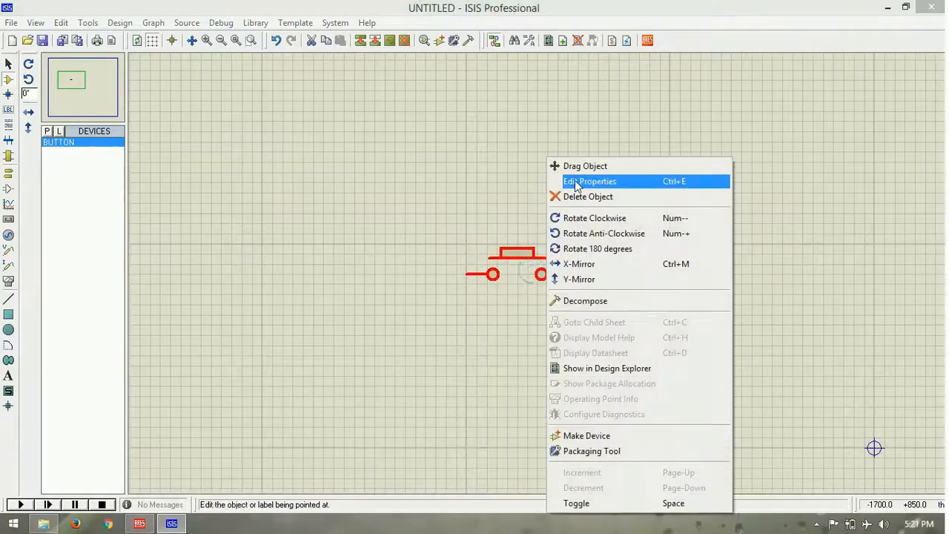
pyautogui.click(577, 182)
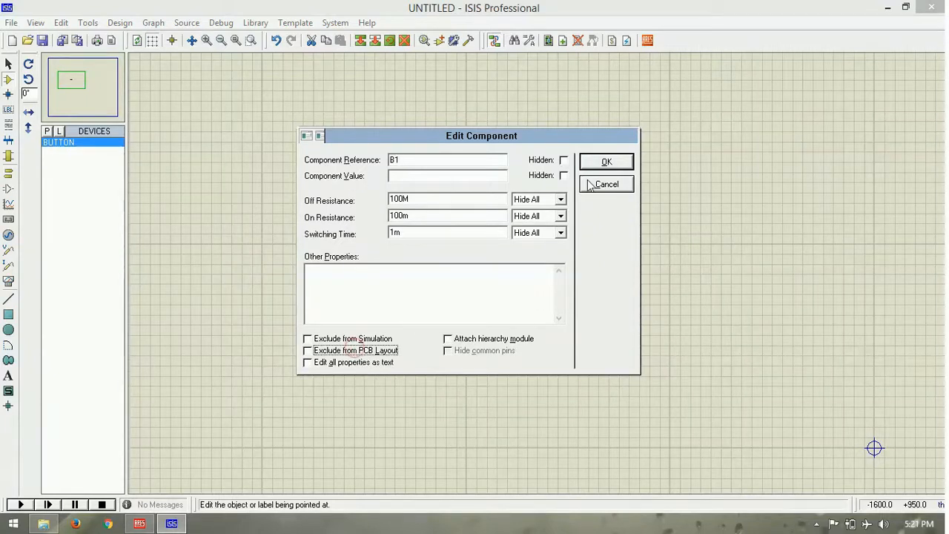
pyautogui.click(605, 162)
pyautogui.click(664, 151)
pyautogui.scroll(1, 552, 260)
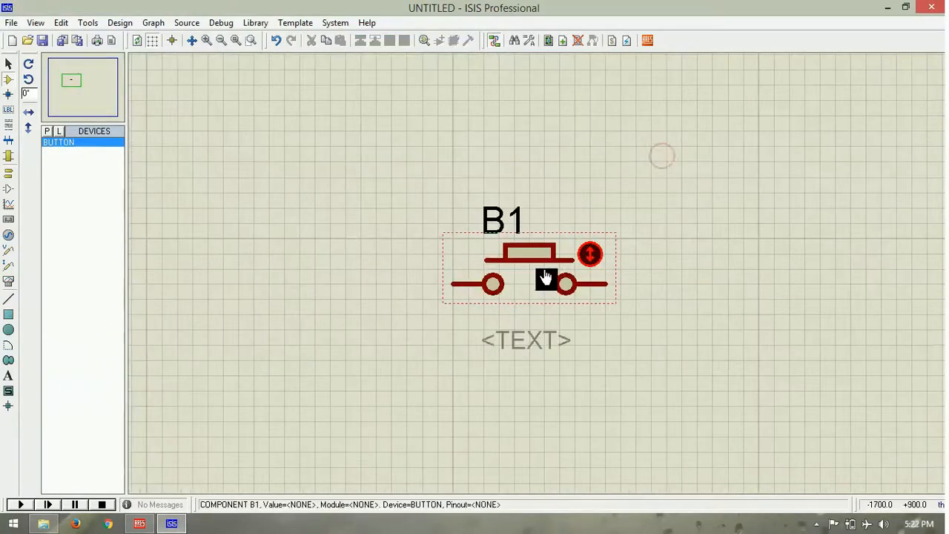